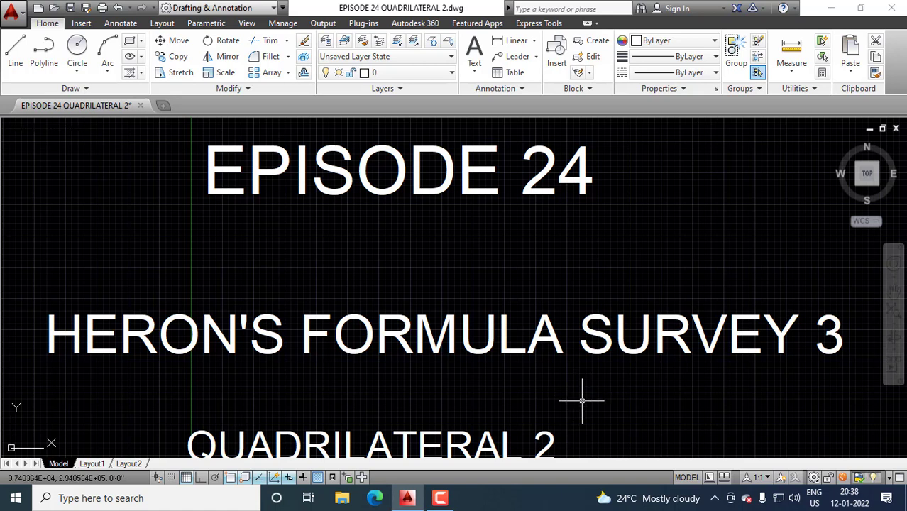
Switch to the Pan tool to move from the episode title toward the quadrilateral-field note.
click(583, 401)
click(567, 364)
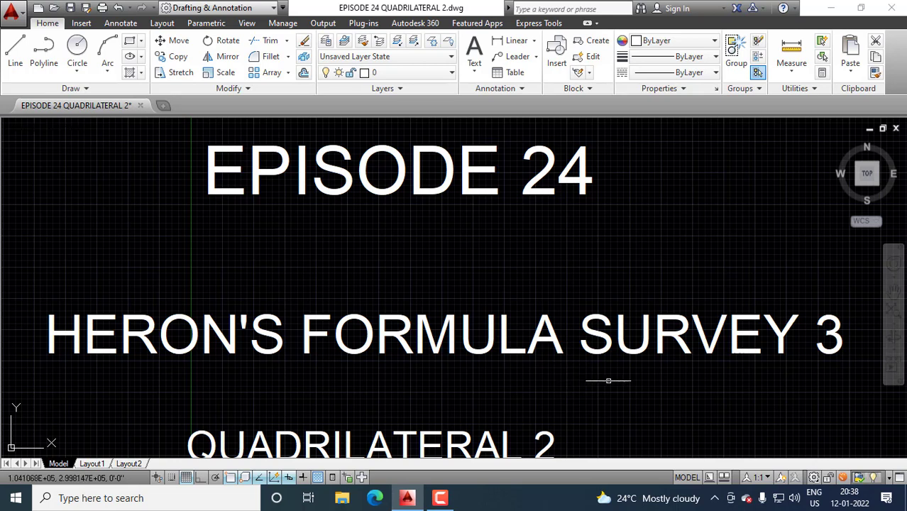
click(893, 295)
Pan up to reveal corners D, C, A and B with sides 4200'-0", 3910'-5", 4848'-10".
drag(749, 393, 735, 320)
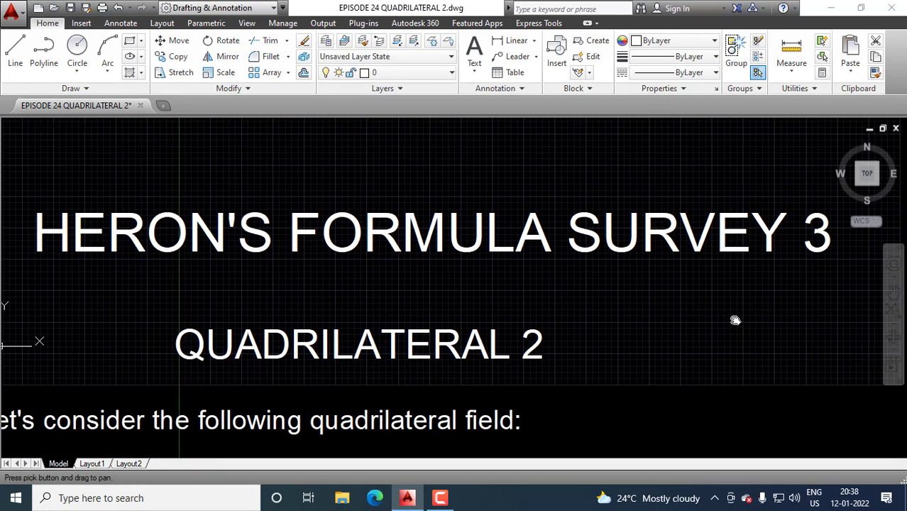
drag(708, 372, 769, 320)
mouse_move(725, 384)
mouse_down()
mouse_move(725, 310)
mouse_move(733, 297)
mouse_move(746, 303)
mouse_up()
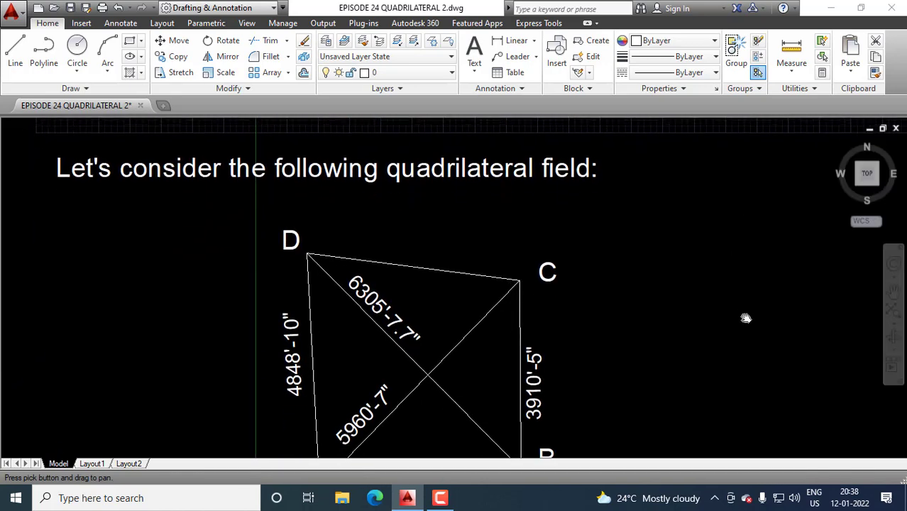
drag(727, 343, 726, 309)
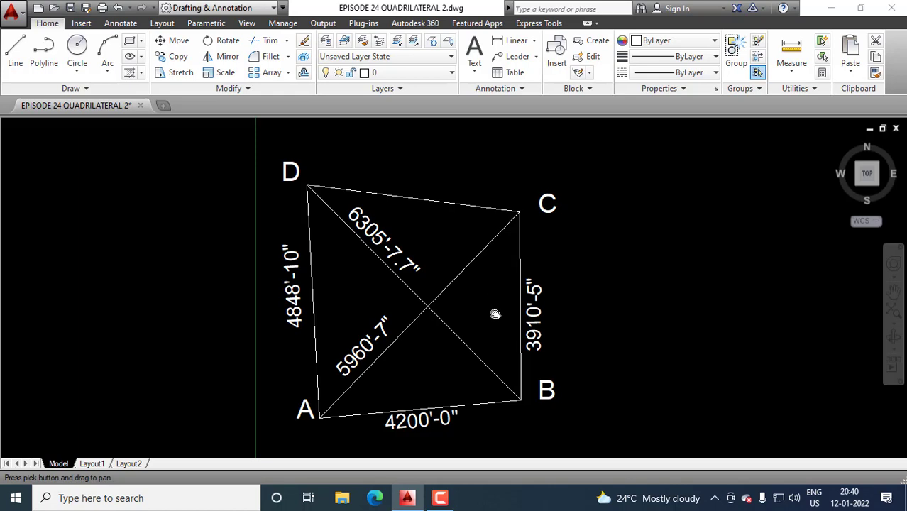
Pan through the notes on measured lines, CD, BD and the angle DAB, CAB, CAD results.
mouse_move(607, 376)
mouse_down()
mouse_move(666, 334)
mouse_move(617, 334)
mouse_move(553, 263)
mouse_up()
drag(579, 376, 582, 284)
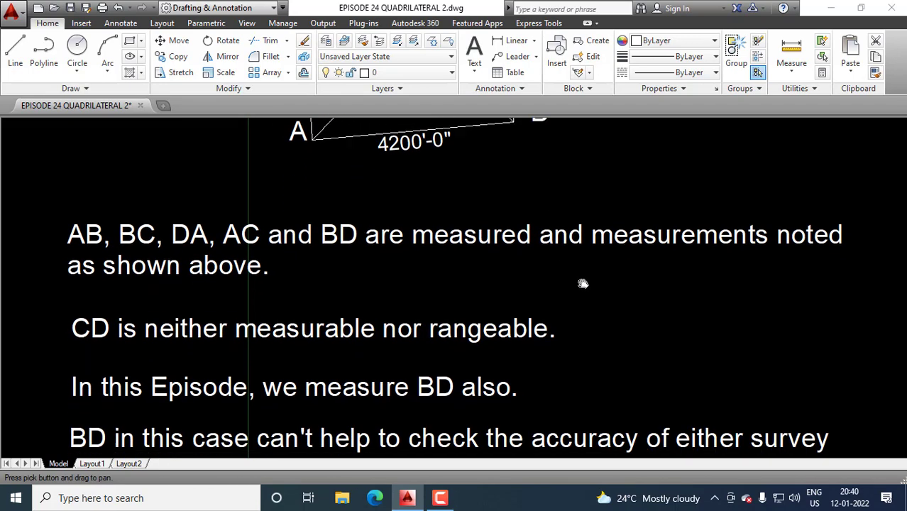
drag(605, 362, 604, 280)
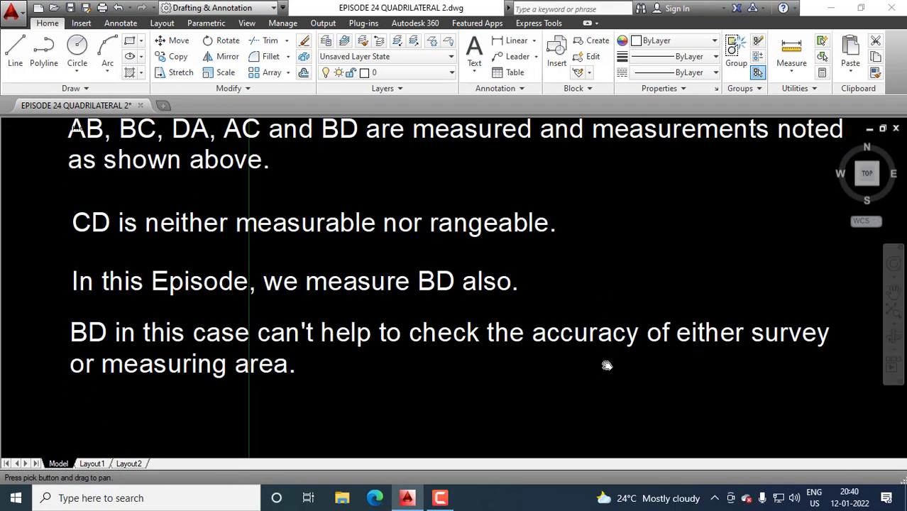
drag(607, 383, 599, 253)
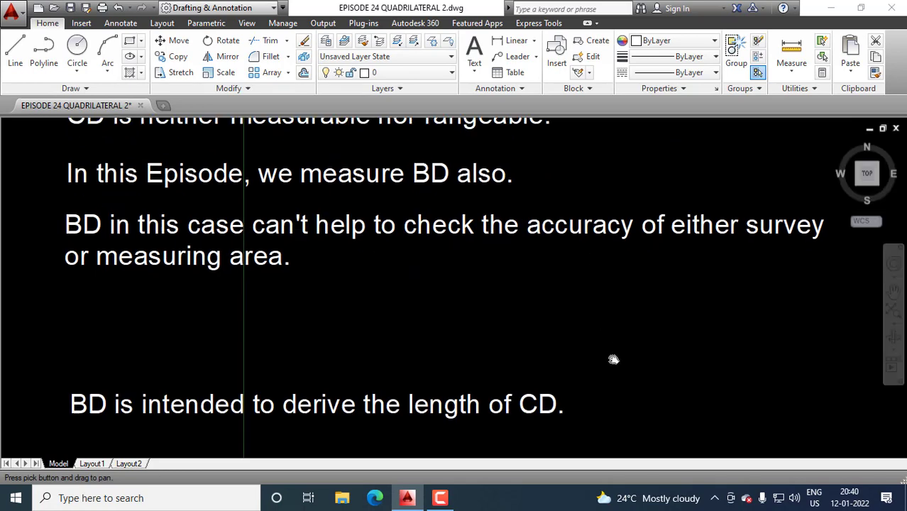
drag(612, 361, 616, 266)
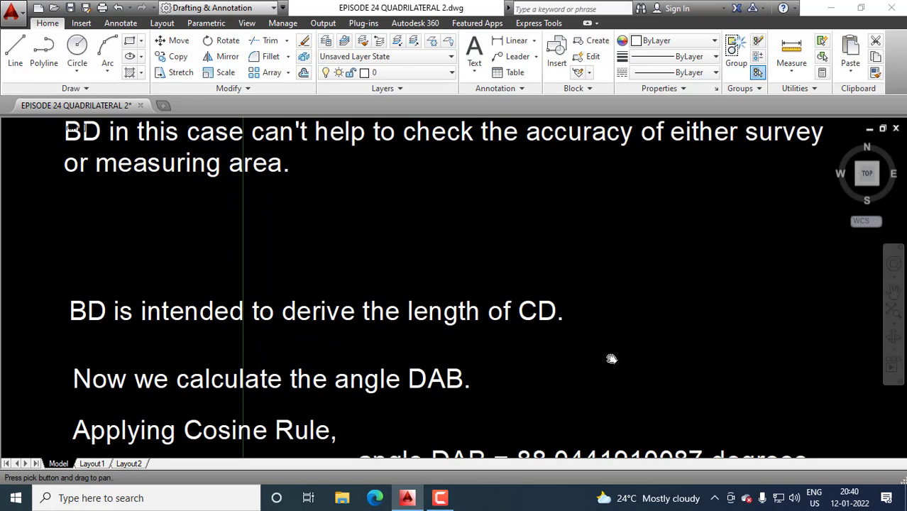
drag(609, 361, 628, 272)
drag(640, 327, 576, 283)
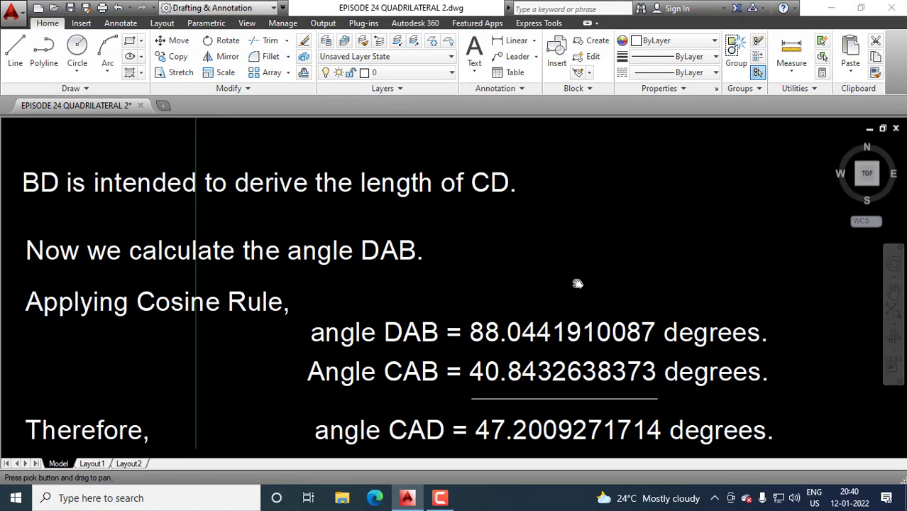
Pan past quadrilateral ABCD to the known angle CAD note and the DC length results.
drag(577, 364, 589, 224)
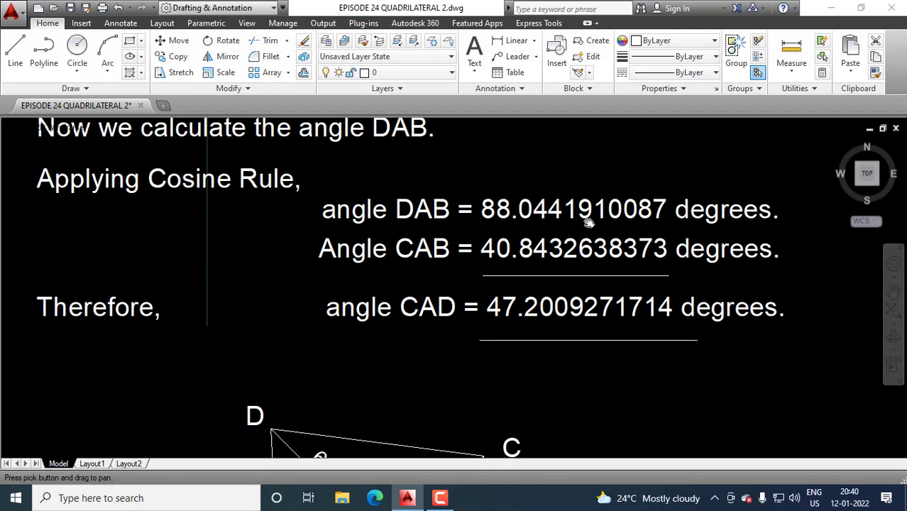
drag(584, 352, 579, 218)
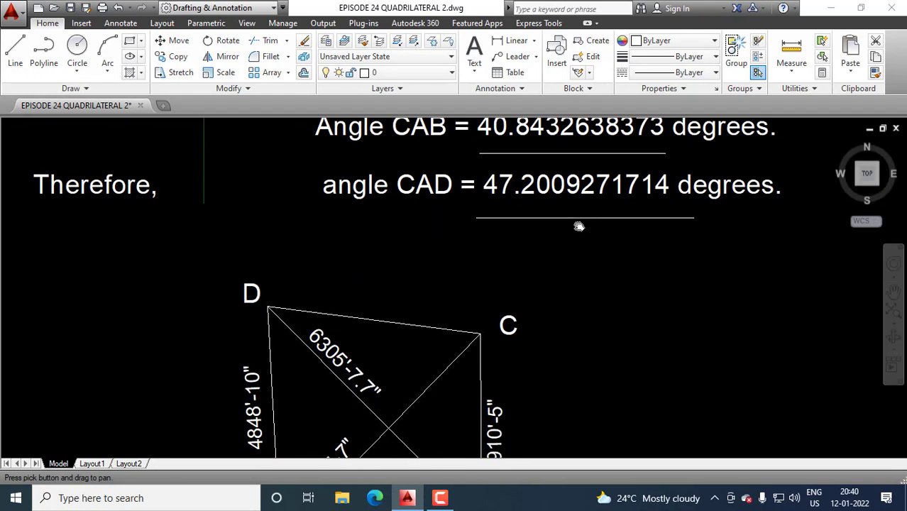
drag(586, 359, 578, 252)
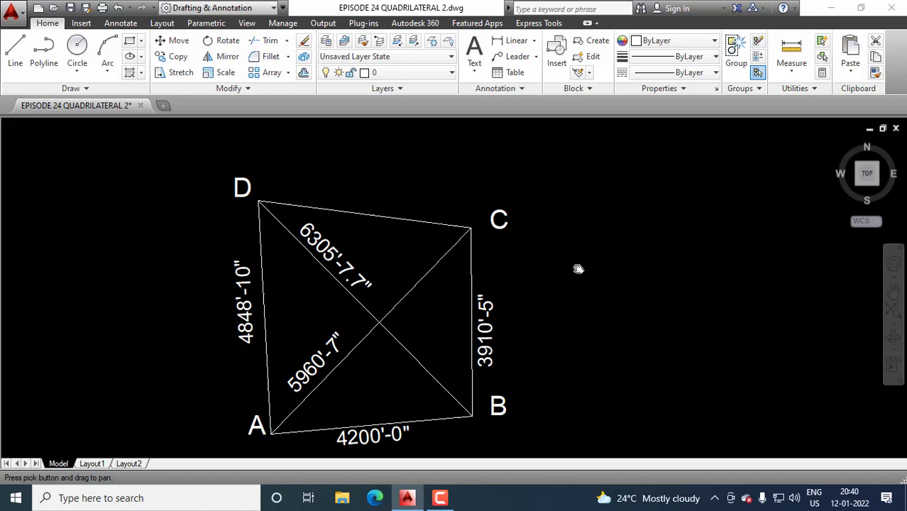
mouse_move(593, 366)
mouse_down()
mouse_move(604, 274)
mouse_move(603, 357)
mouse_move(627, 290)
mouse_up()
drag(610, 375, 634, 271)
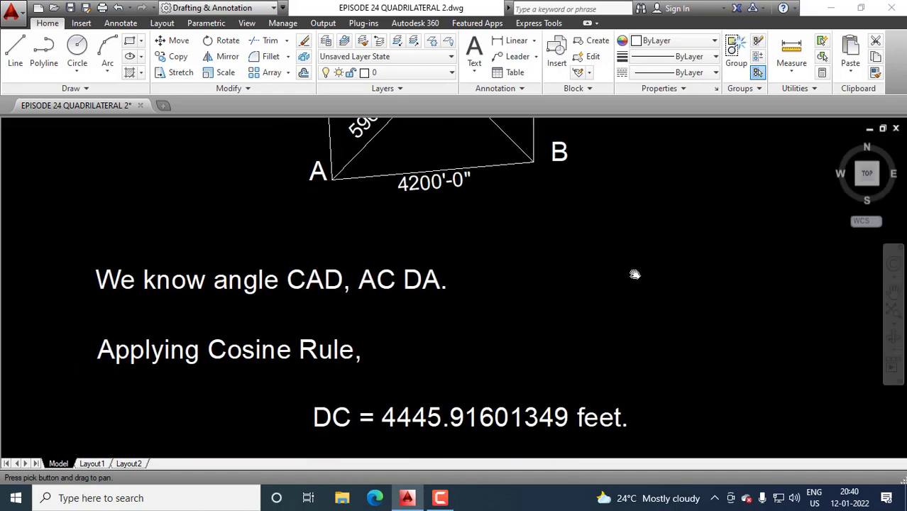
drag(636, 354, 629, 253)
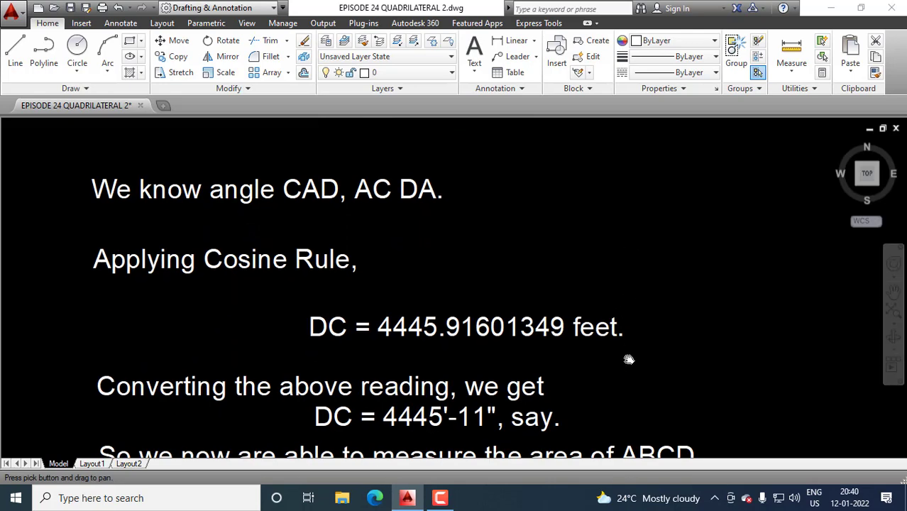
Pan past the ABCD area note to the quadrilateral labelled DC = 4445'-11".
drag(626, 368, 619, 275)
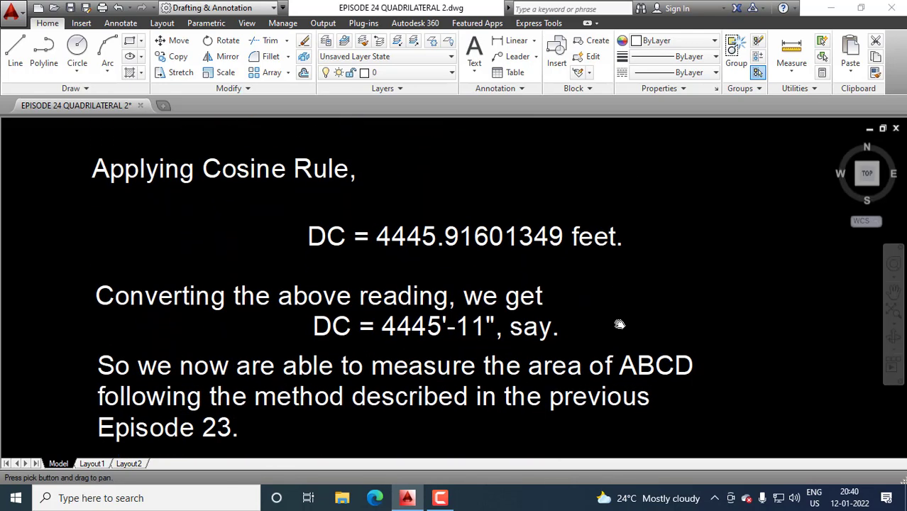
drag(619, 325, 610, 265)
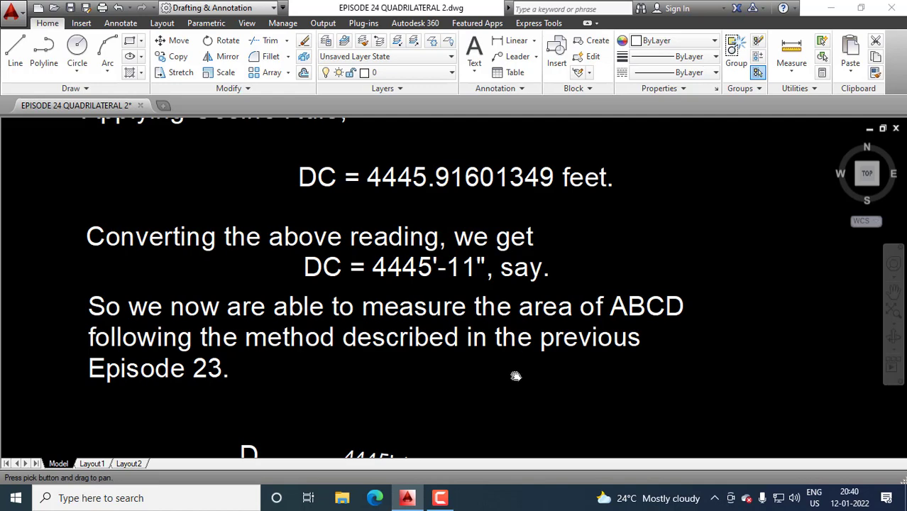
drag(518, 385, 546, 273)
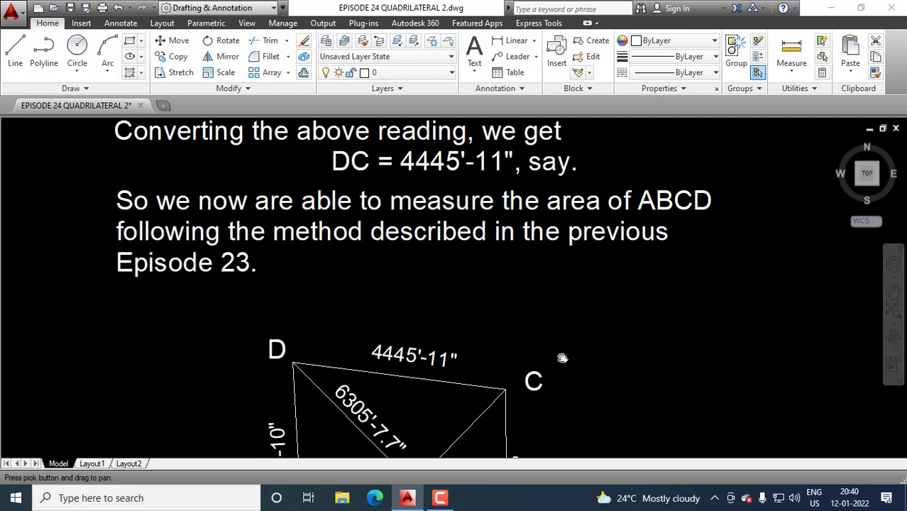
drag(562, 356, 547, 273)
Pan past corners A and B and the point O note to the angles CDB and ACD note.
drag(557, 338, 561, 314)
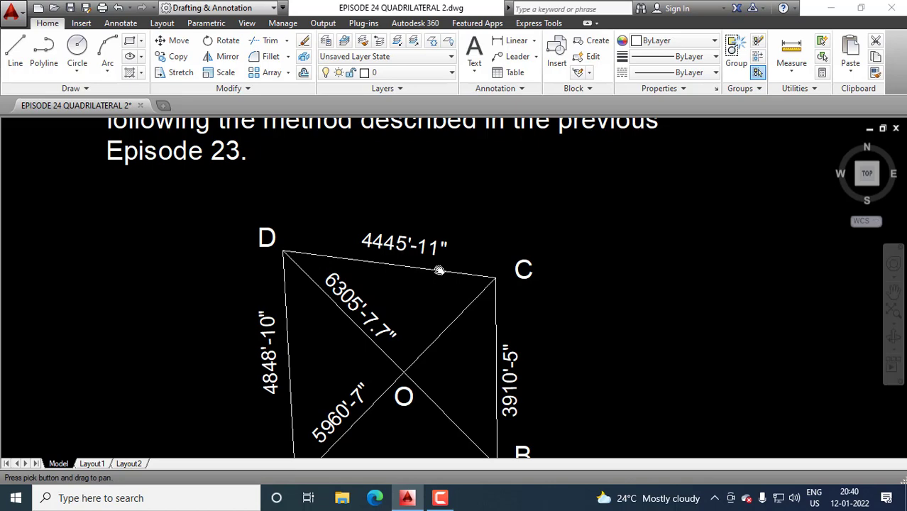
drag(551, 338, 571, 227)
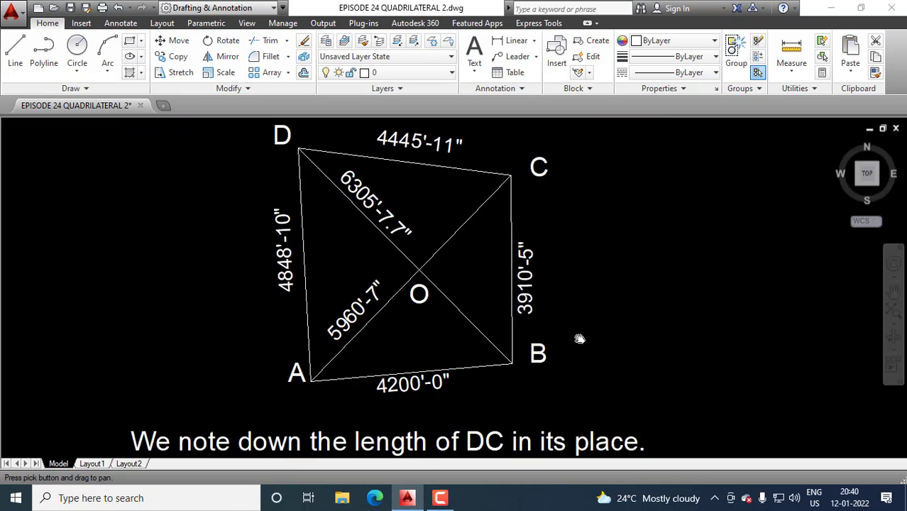
drag(580, 338, 584, 282)
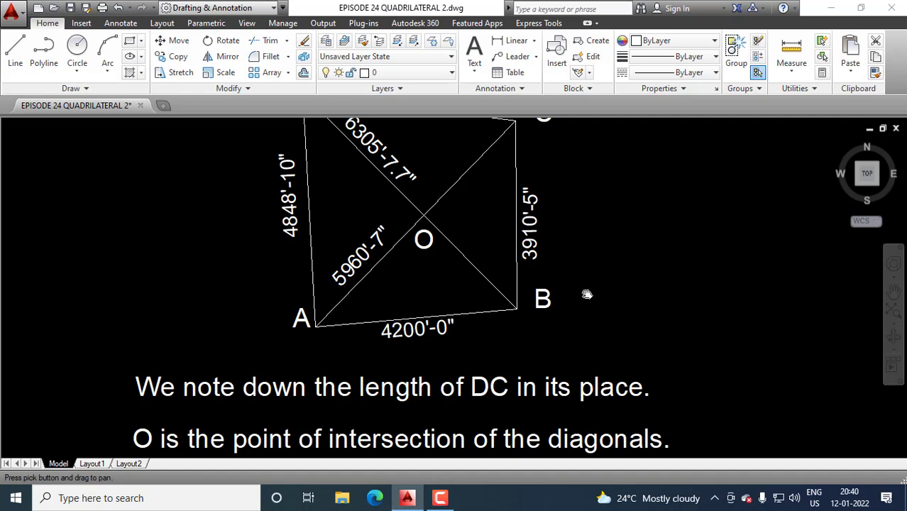
drag(589, 311, 591, 260)
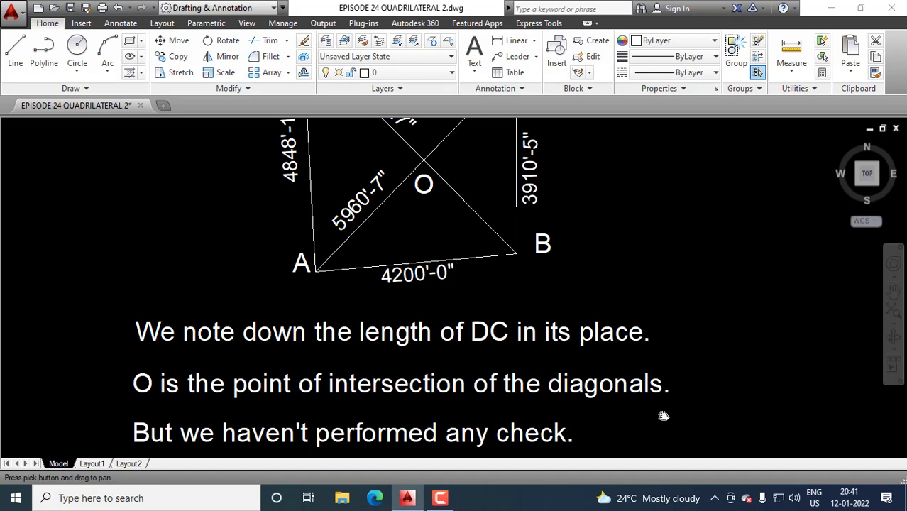
drag(663, 416, 668, 371)
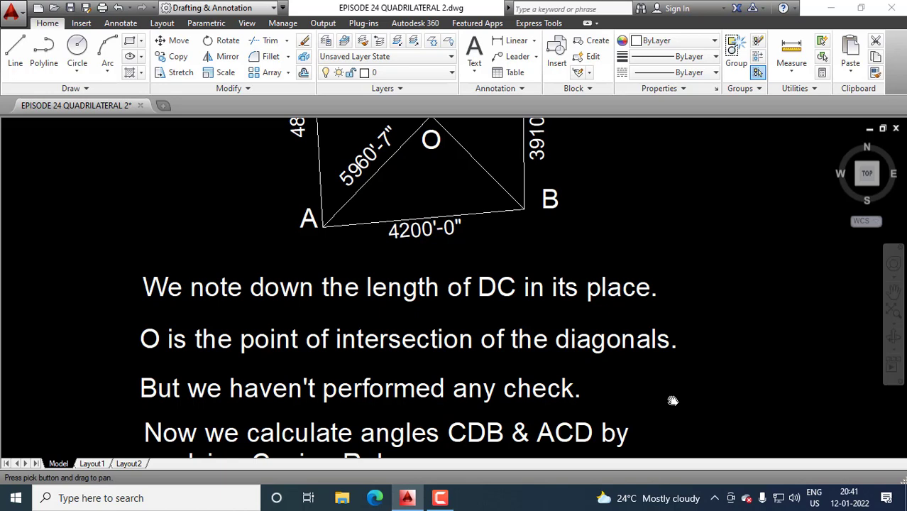
Pan back and forth between the angle CDB note and quadrilateral ABCD's corners D and C.
mouse_move(674, 407)
mouse_down()
mouse_move(682, 352)
mouse_move(685, 396)
mouse_up()
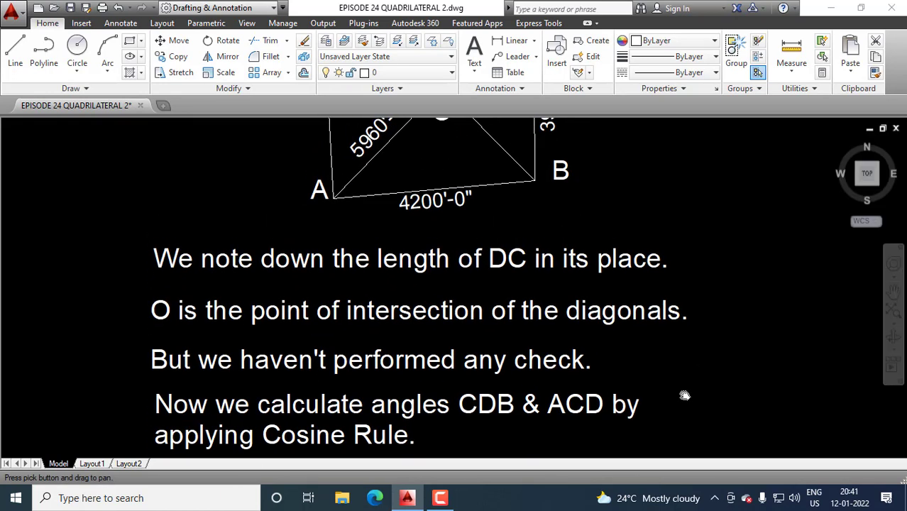
drag(684, 344, 700, 437)
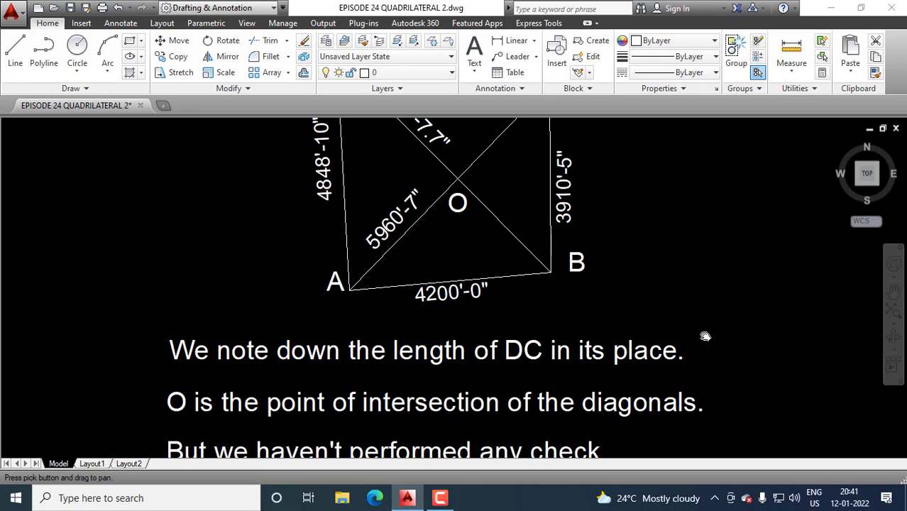
drag(712, 387, 707, 319)
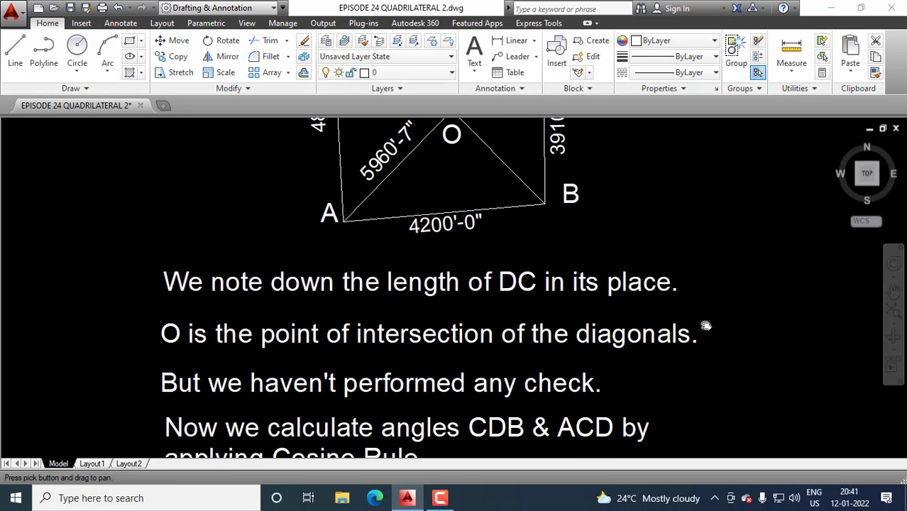
mouse_move(705, 336)
mouse_down()
mouse_move(709, 302)
mouse_move(705, 335)
mouse_up()
mouse_move(699, 290)
mouse_down()
mouse_move(710, 386)
mouse_move(710, 358)
mouse_up()
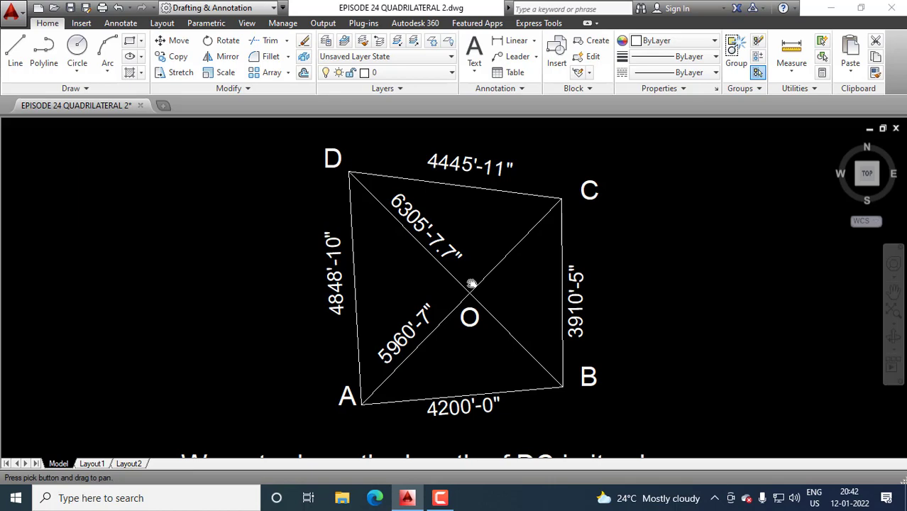
Pan through the angle CDB and ACD totals and ABCD to the triangle angle-sum note.
drag(494, 332, 528, 166)
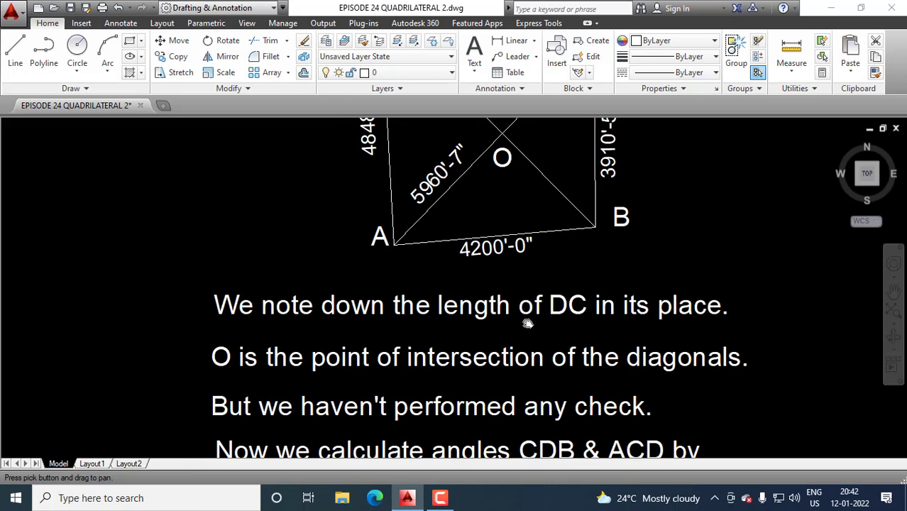
drag(551, 308, 549, 176)
drag(542, 378, 532, 229)
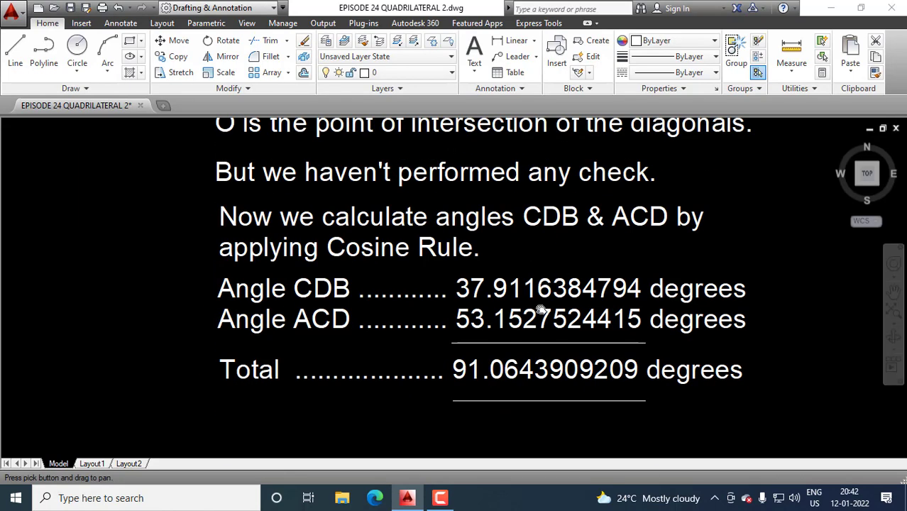
mouse_move(538, 318)
mouse_down()
mouse_move(521, 270)
mouse_move(529, 237)
mouse_up()
drag(528, 334, 508, 230)
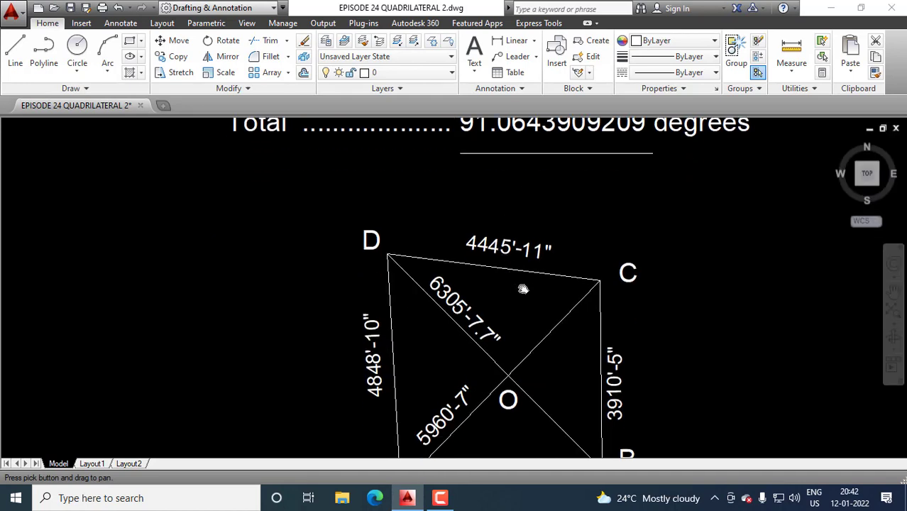
drag(523, 288, 462, 256)
drag(492, 282, 476, 242)
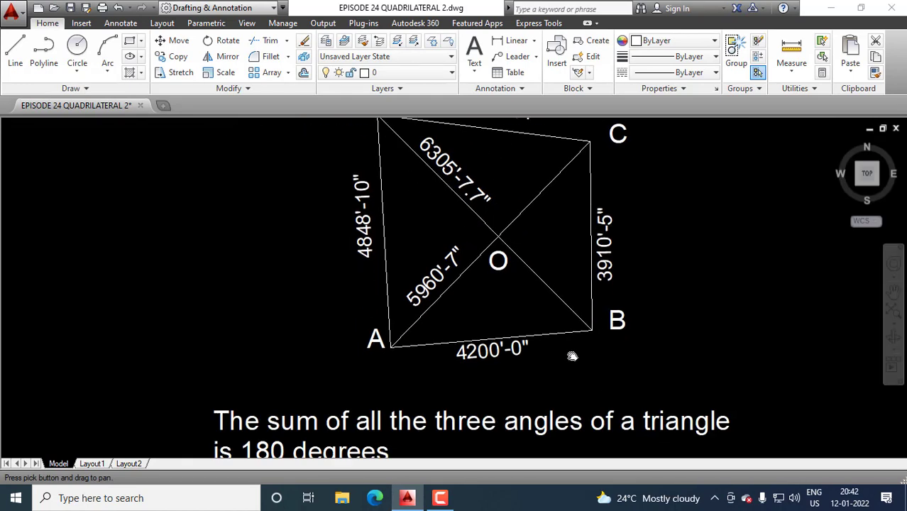
Centre the subtraction from 180 giving angle DOC = 88.9356090791 degrees.
drag(553, 353, 541, 294)
drag(540, 360, 552, 265)
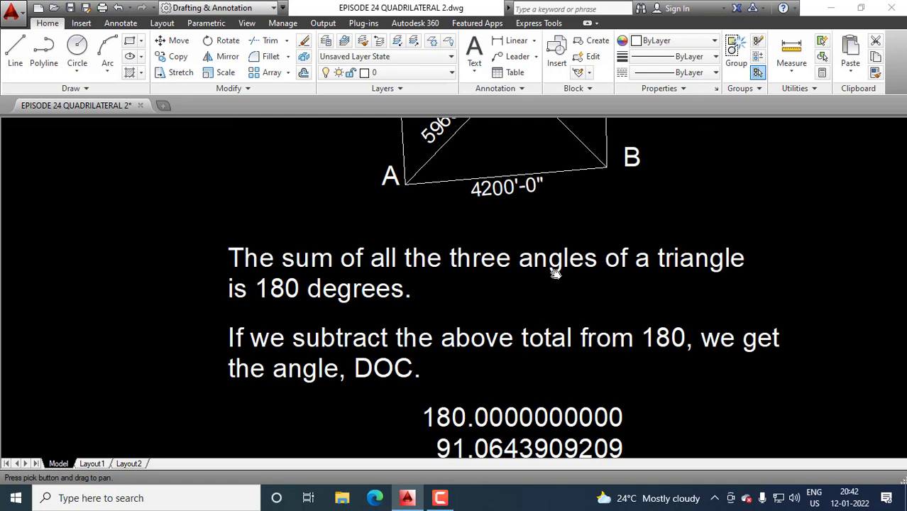
drag(543, 360, 530, 308)
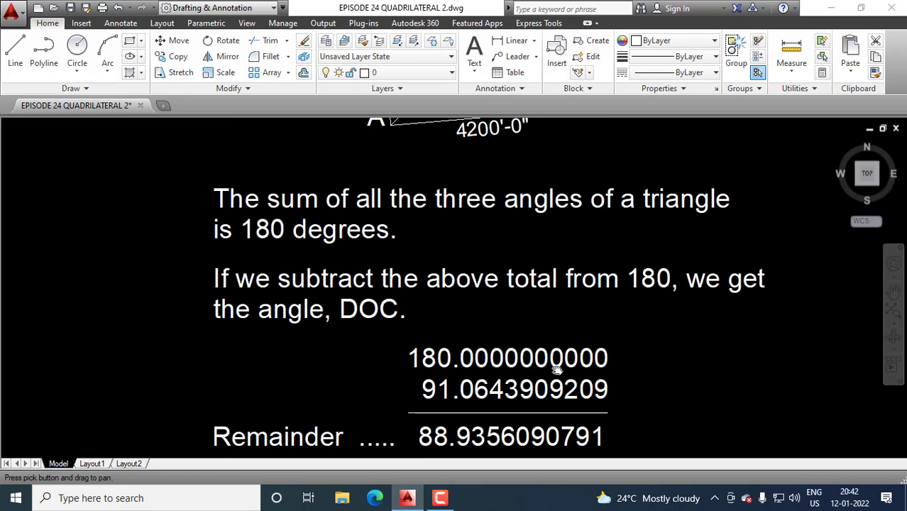
drag(549, 410, 546, 342)
drag(550, 384, 523, 308)
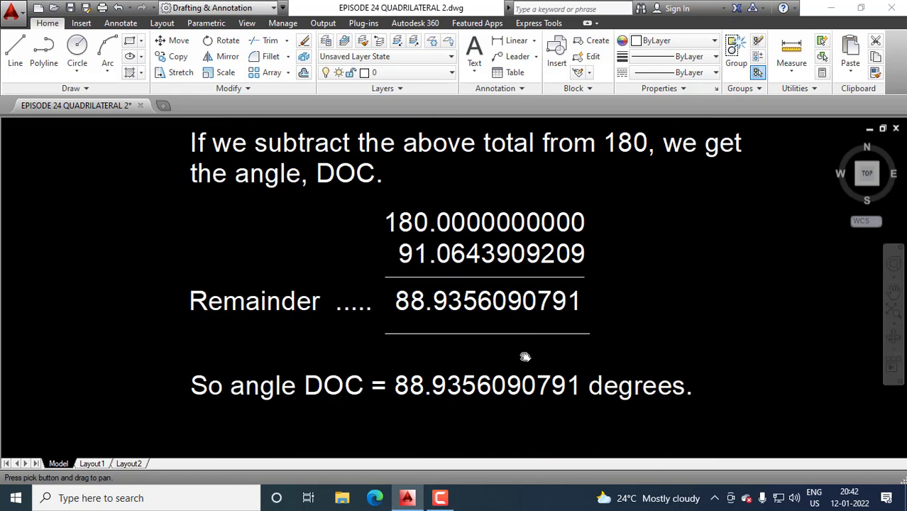
drag(523, 379, 526, 302)
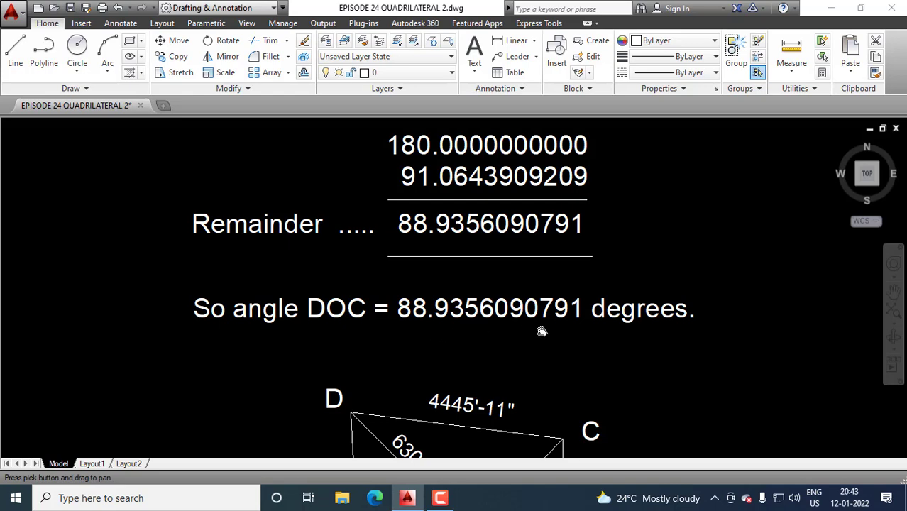
Pan past A, B and O through the Sin 88.9356090791 equation to CO = 2732.24442020 feet.
drag(575, 364, 591, 263)
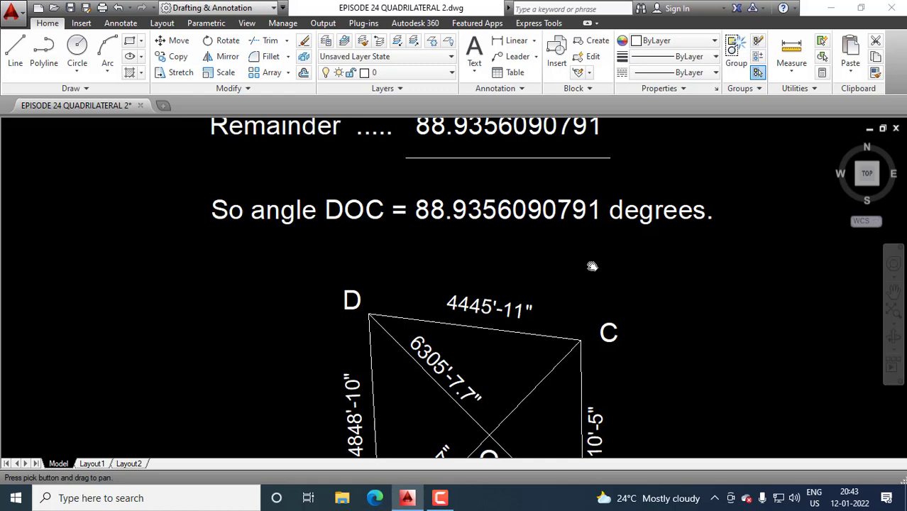
mouse_move(575, 367)
mouse_down()
mouse_move(548, 318)
mouse_move(549, 284)
mouse_up()
mouse_move(539, 365)
mouse_down()
mouse_move(539, 320)
mouse_move(517, 292)
mouse_up()
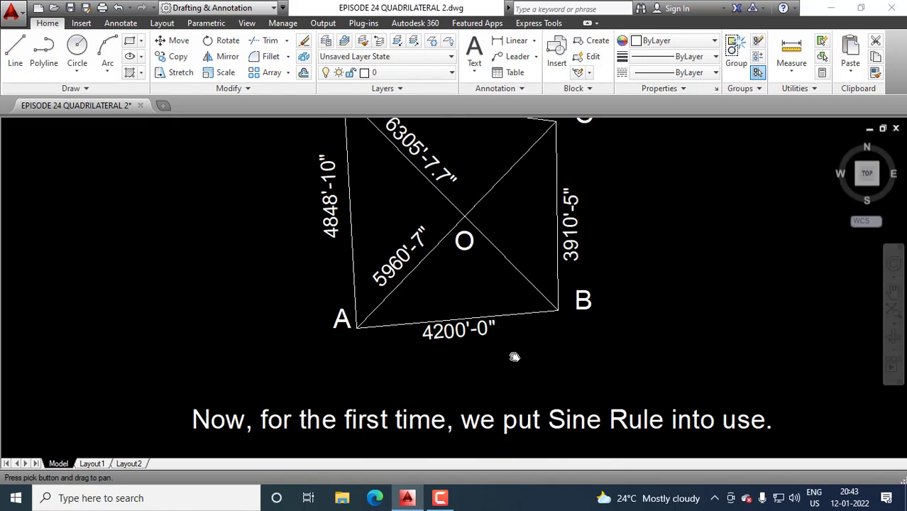
drag(515, 357, 482, 331)
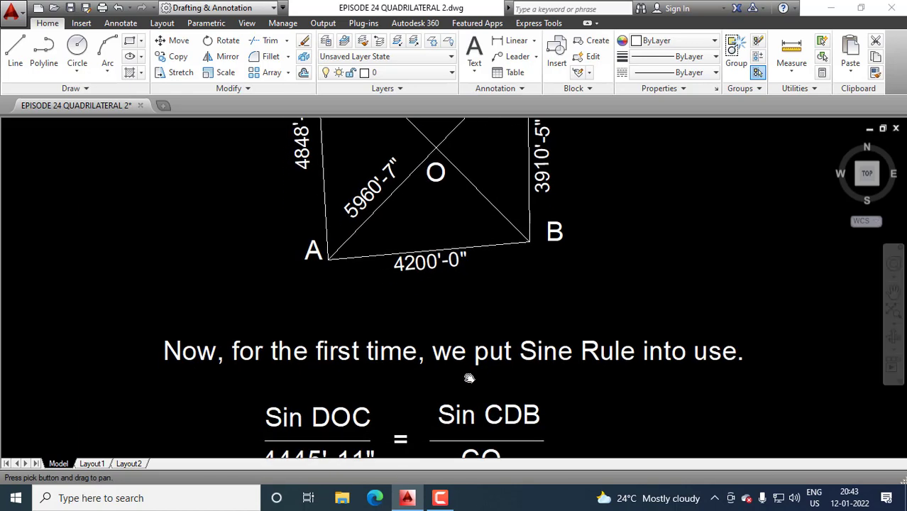
drag(524, 374, 522, 309)
mouse_move(520, 384)
mouse_down()
mouse_move(518, 348)
mouse_move(536, 307)
mouse_up()
drag(522, 345, 528, 285)
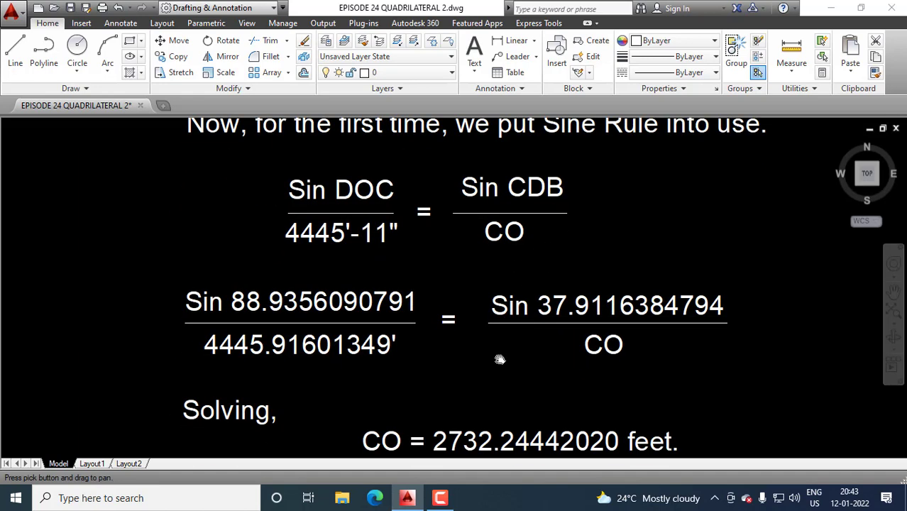
drag(496, 378, 488, 299)
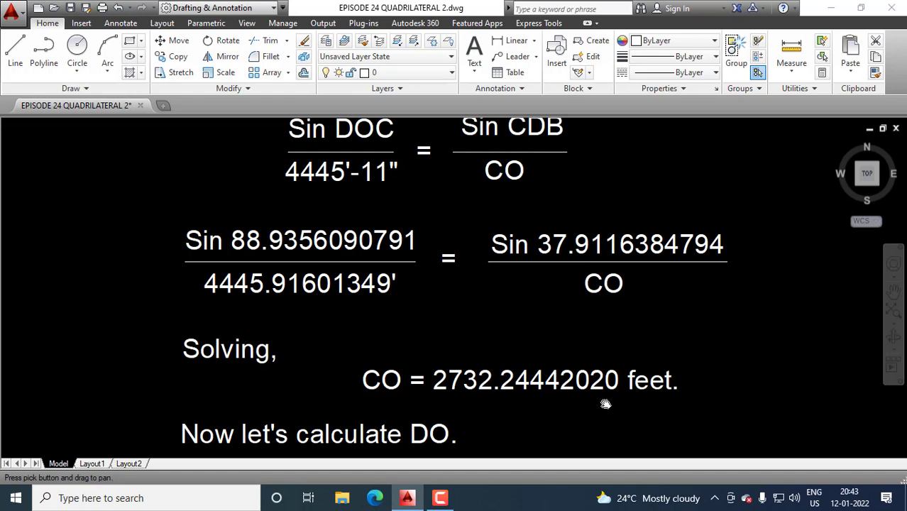
Pan through the Sin DOC and Sin 53.1527524415 equations to DO = 3558.40266713 feet.
drag(580, 399, 578, 284)
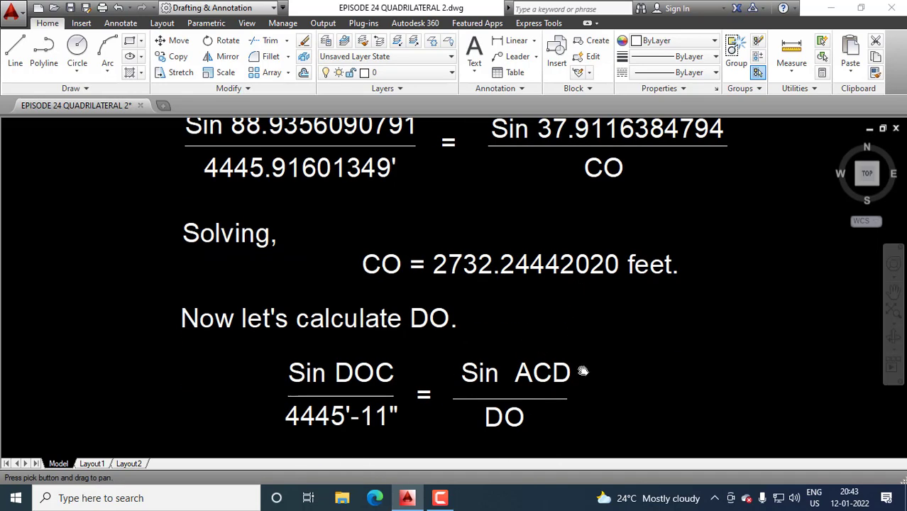
drag(567, 396, 575, 340)
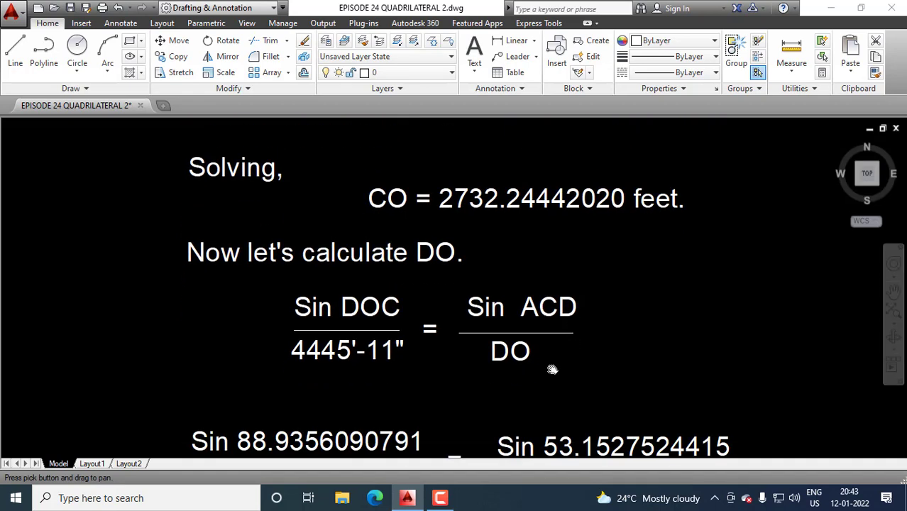
drag(552, 370, 549, 322)
drag(538, 363, 543, 273)
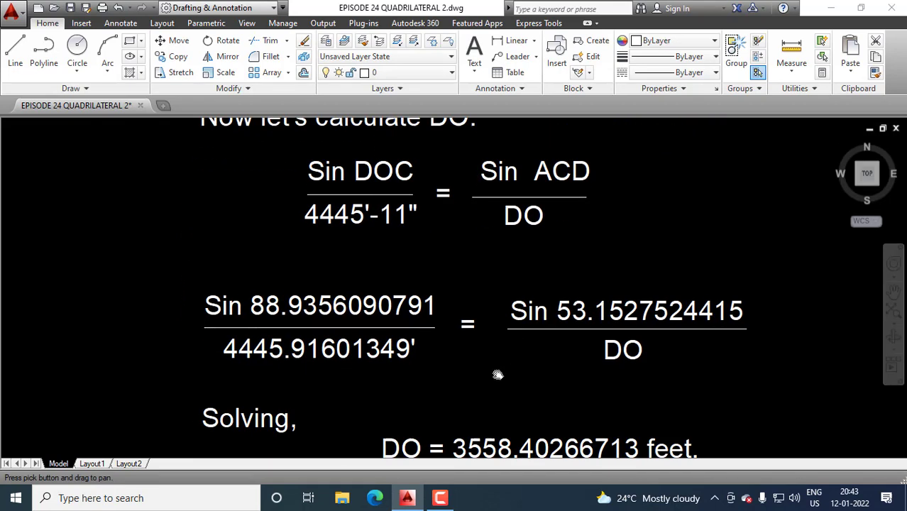
mouse_move(498, 375)
mouse_down()
mouse_move(512, 319)
mouse_move(496, 274)
mouse_up()
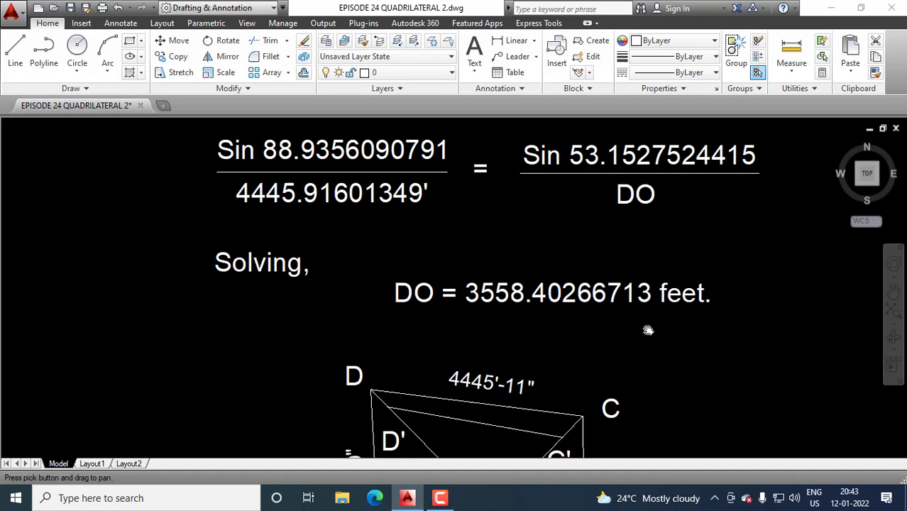
Centre quadrilateral ABCD showing points D', C' and the D'C' tie-line.
mouse_move(638, 310)
mouse_down()
mouse_move(627, 269)
mouse_move(639, 259)
mouse_up()
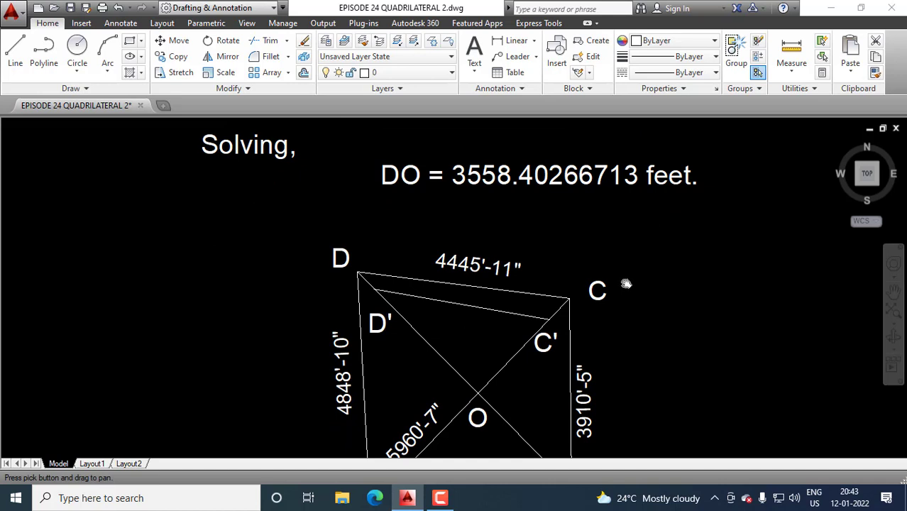
drag(600, 312, 609, 254)
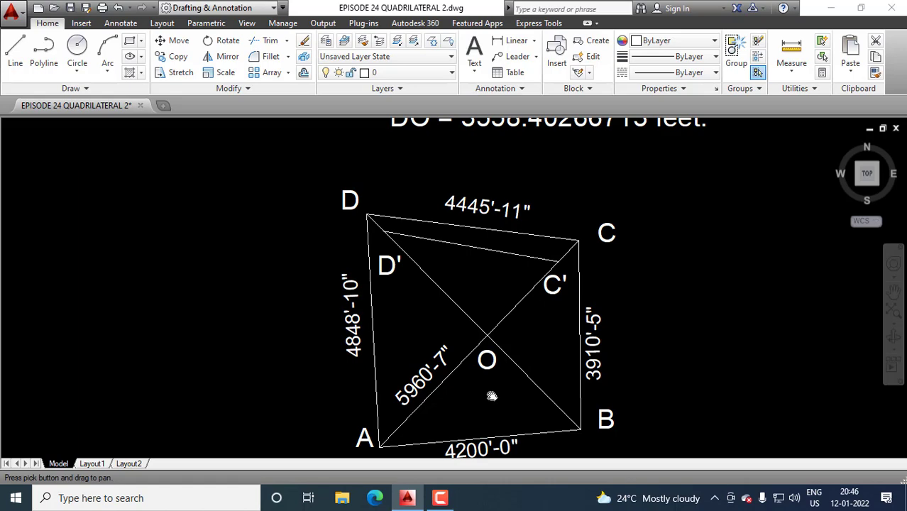
Pan past D, C, O, A, B and 4200'-0" to the DD' 500' and CC' 600' notes.
drag(495, 395, 516, 288)
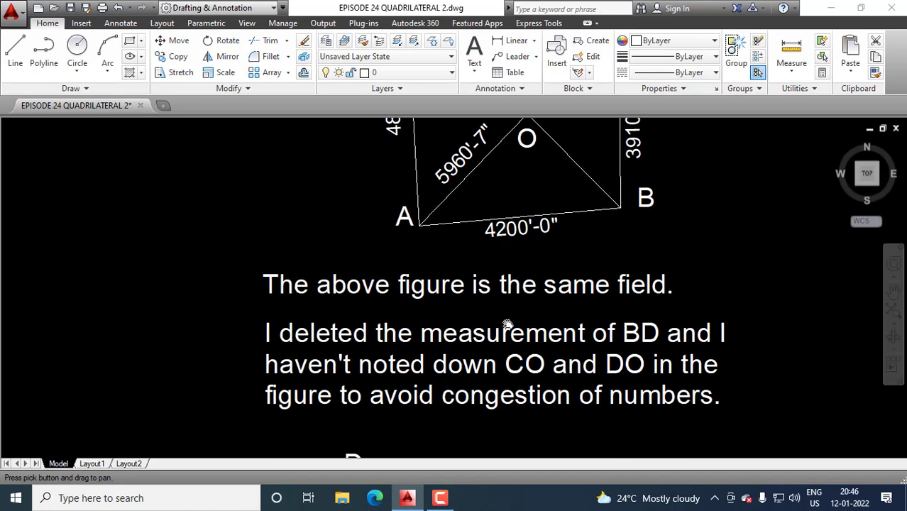
drag(506, 365, 510, 219)
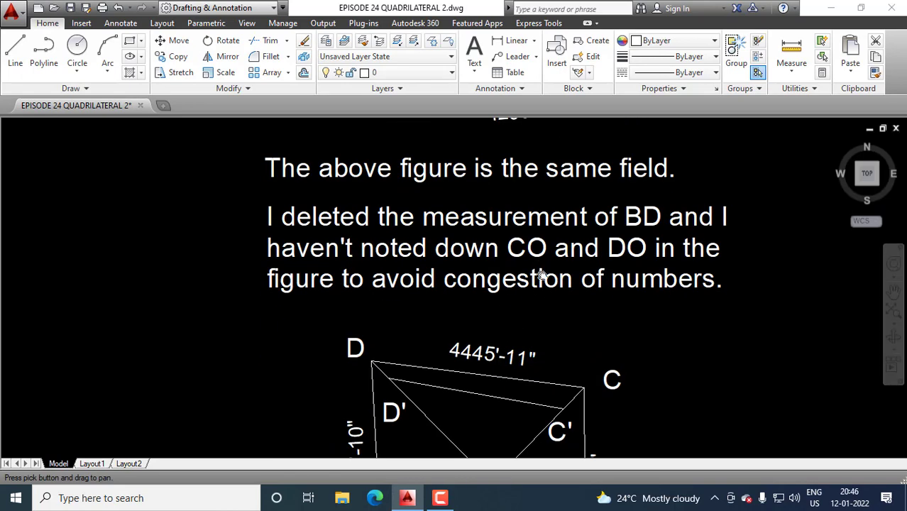
drag(543, 316, 549, 234)
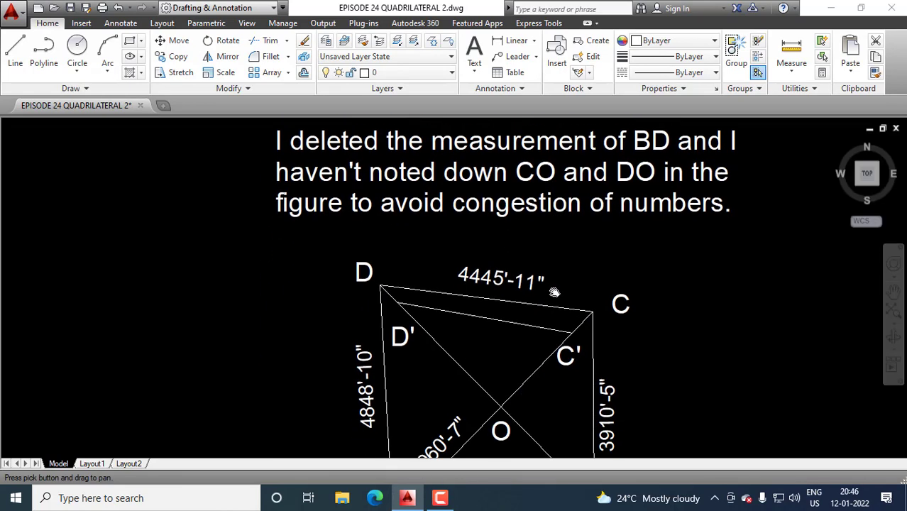
drag(545, 335, 542, 265)
drag(534, 296, 529, 237)
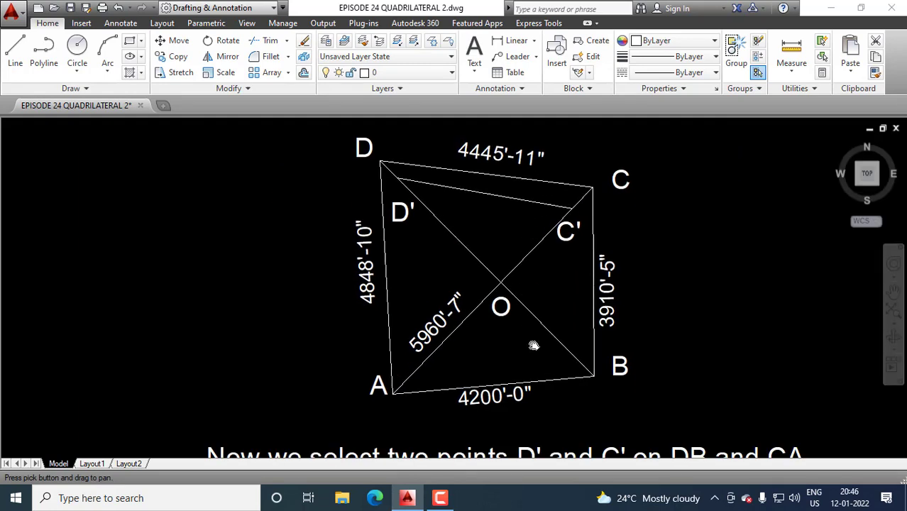
drag(531, 341, 531, 284)
drag(538, 342, 552, 271)
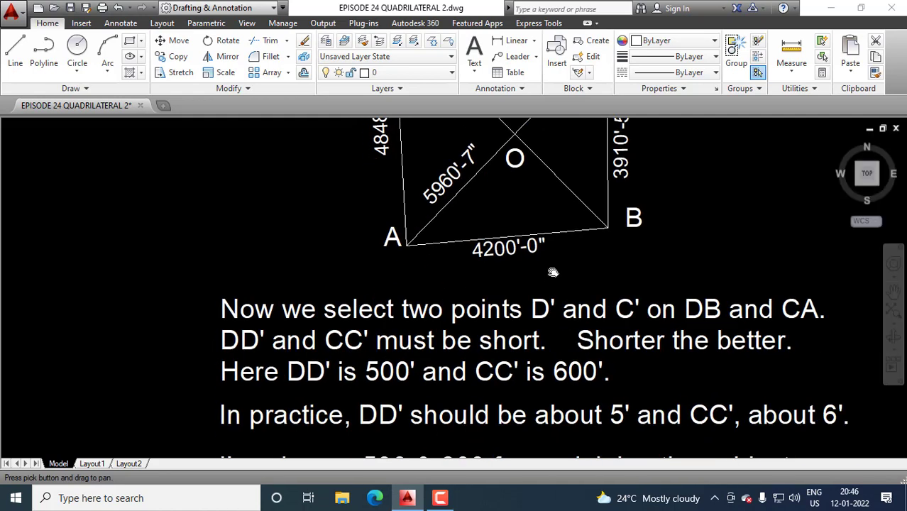
mouse_move(533, 350)
mouse_down()
mouse_move(512, 315)
mouse_move(517, 270)
mouse_move(481, 266)
mouse_up()
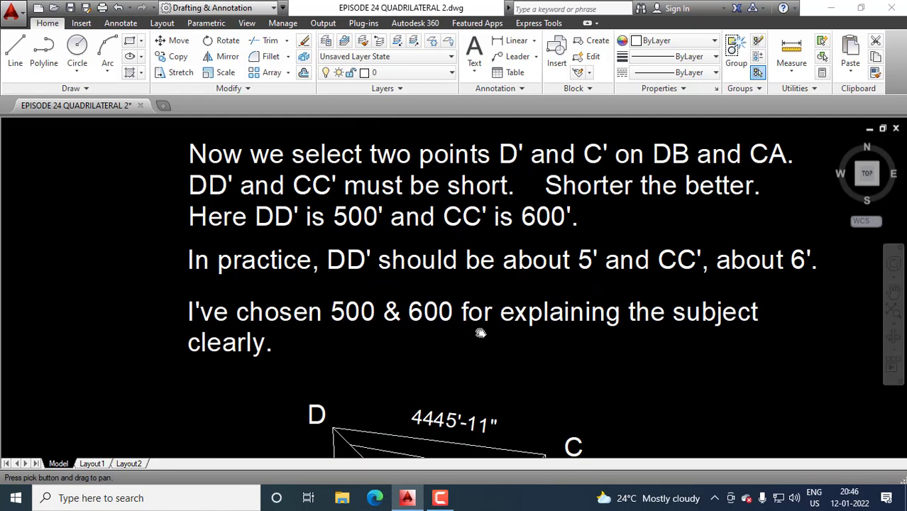